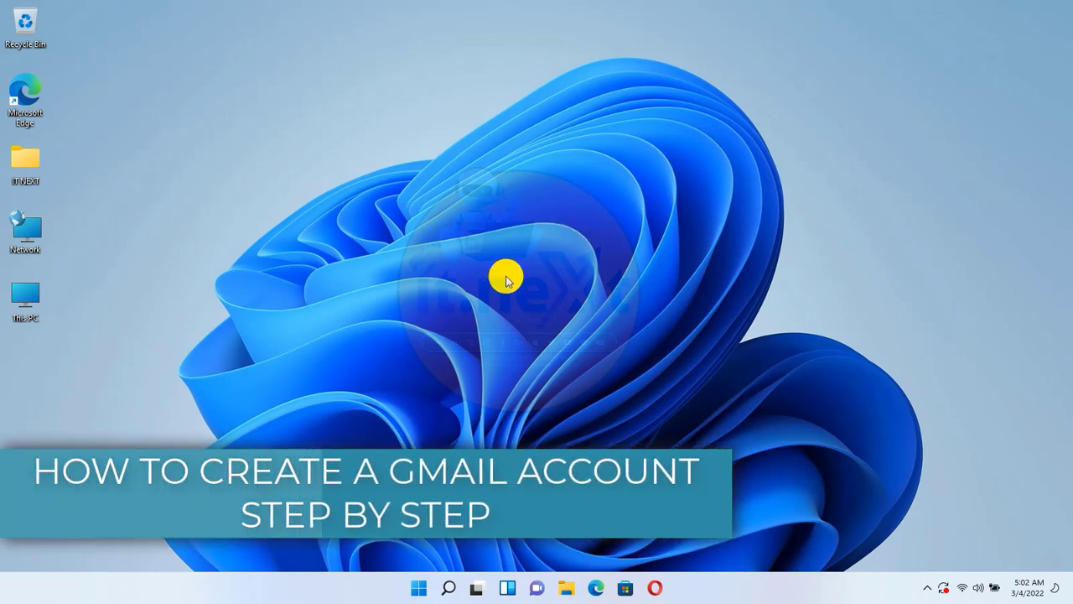
Step: Launch Google Chrome by searching 'chrom' in Windows Search
{"action": "left_click", "coordinate": [419, 589]}
{"action": "type", "text": "c"}
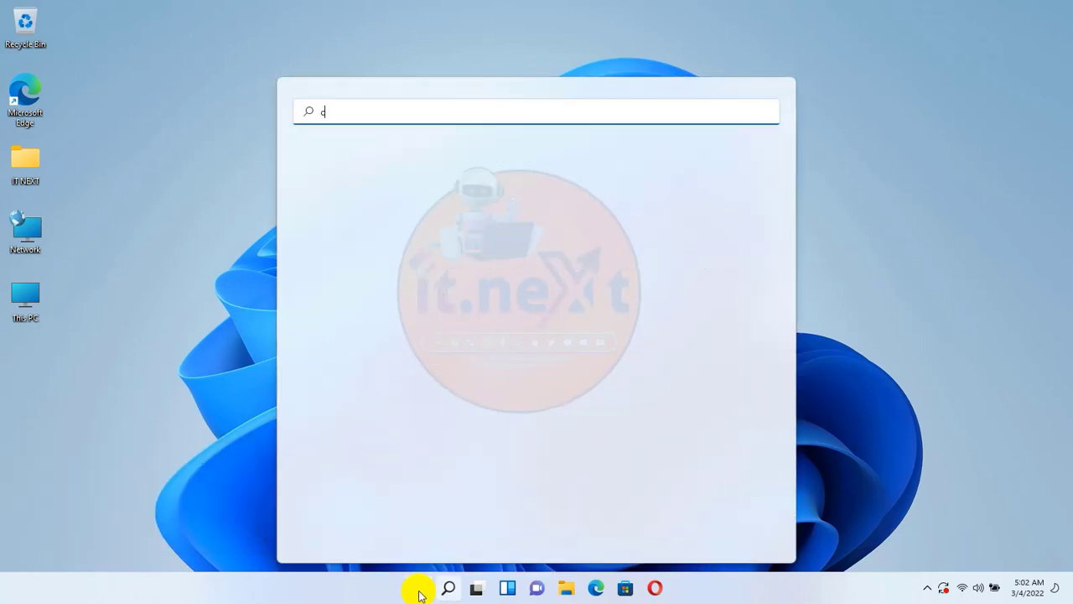
{"action": "type", "text": "hrom"}
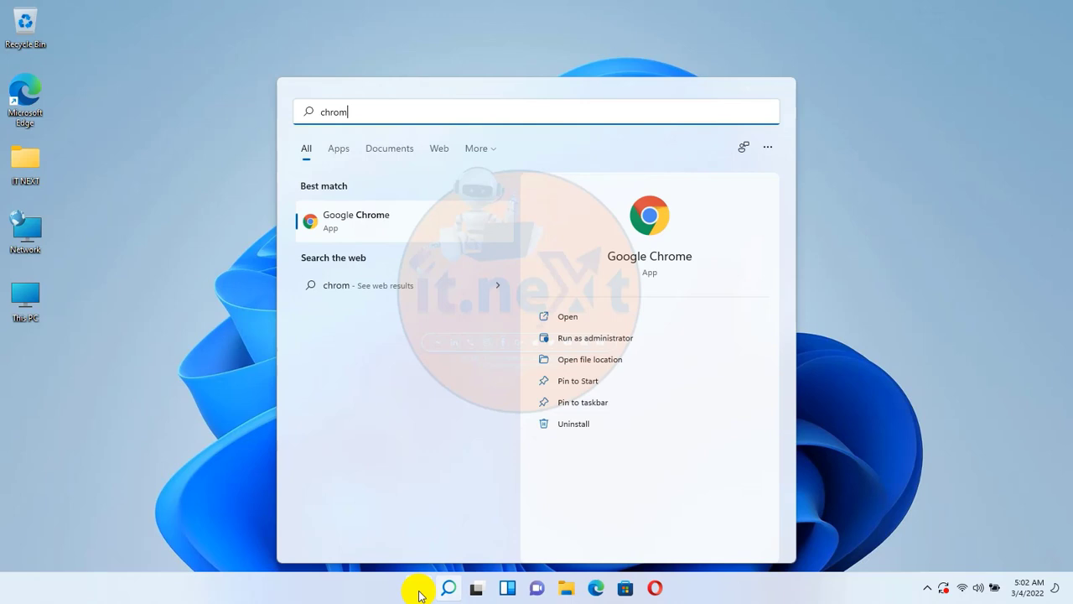
{"action": "left_click", "coordinate": [384, 223]}
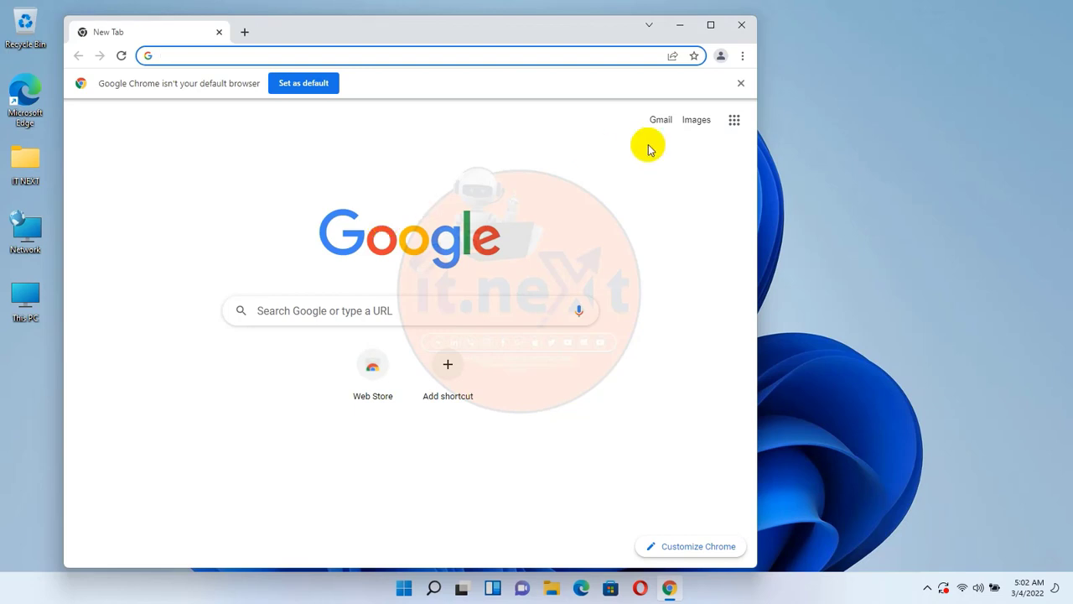
Step: Maximize the Chrome window and search Google for 'gmail'
{"action": "left_click", "coordinate": [715, 27]}
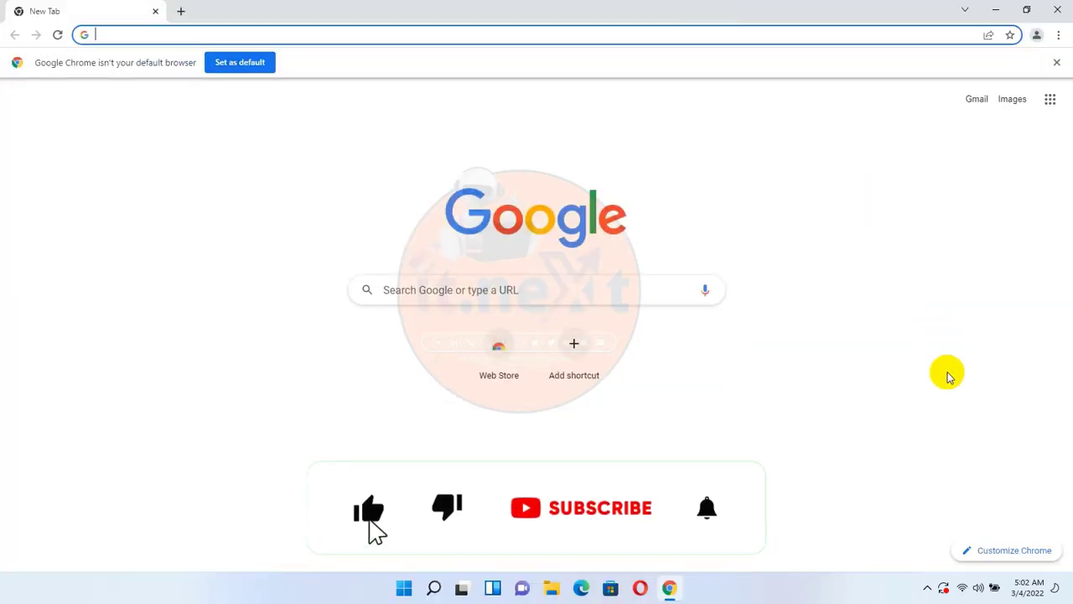
{"action": "left_click", "coordinate": [501, 288]}
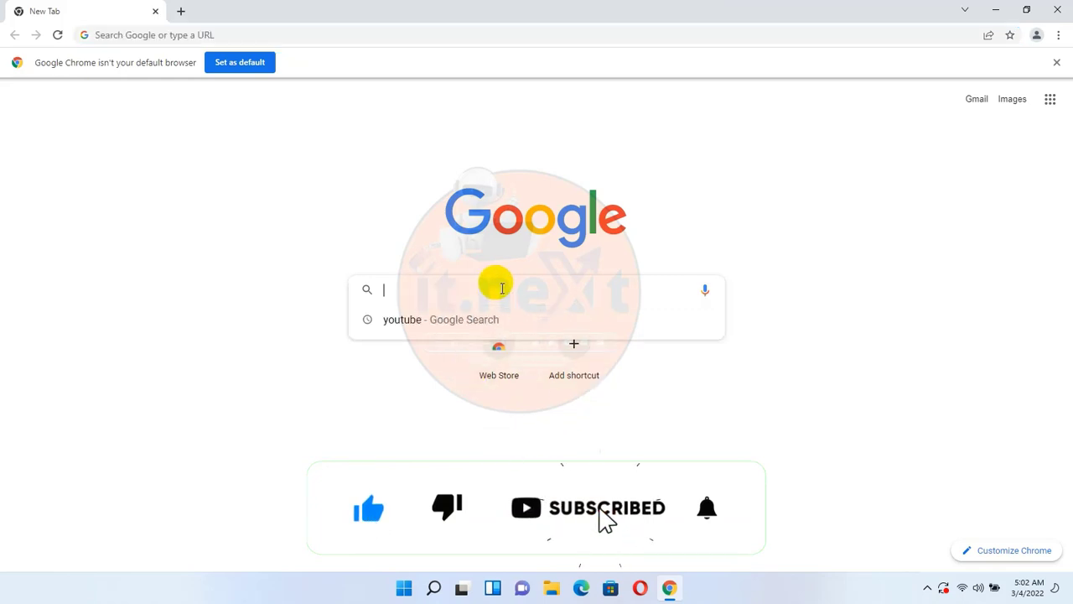
{"action": "type", "text": "gm"}
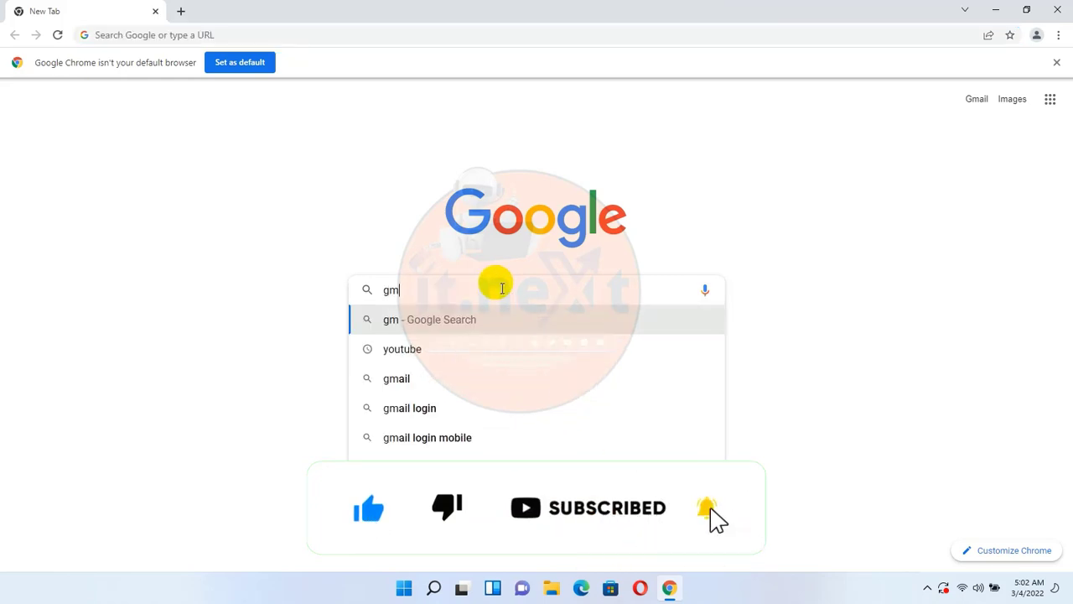
{"action": "type", "text": "ail"}
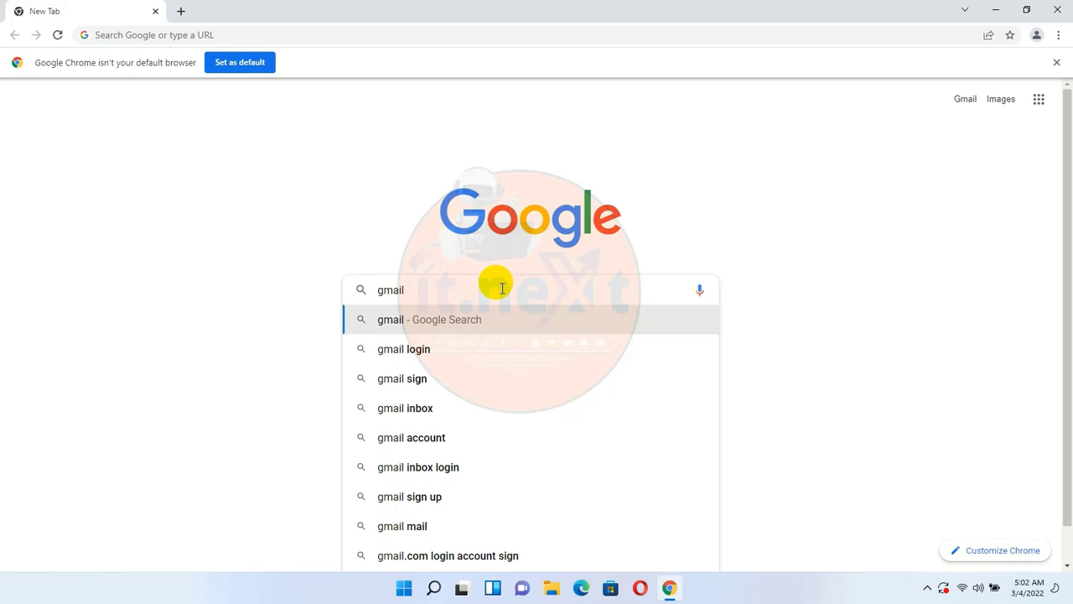
{"action": "key", "text": "Return"}
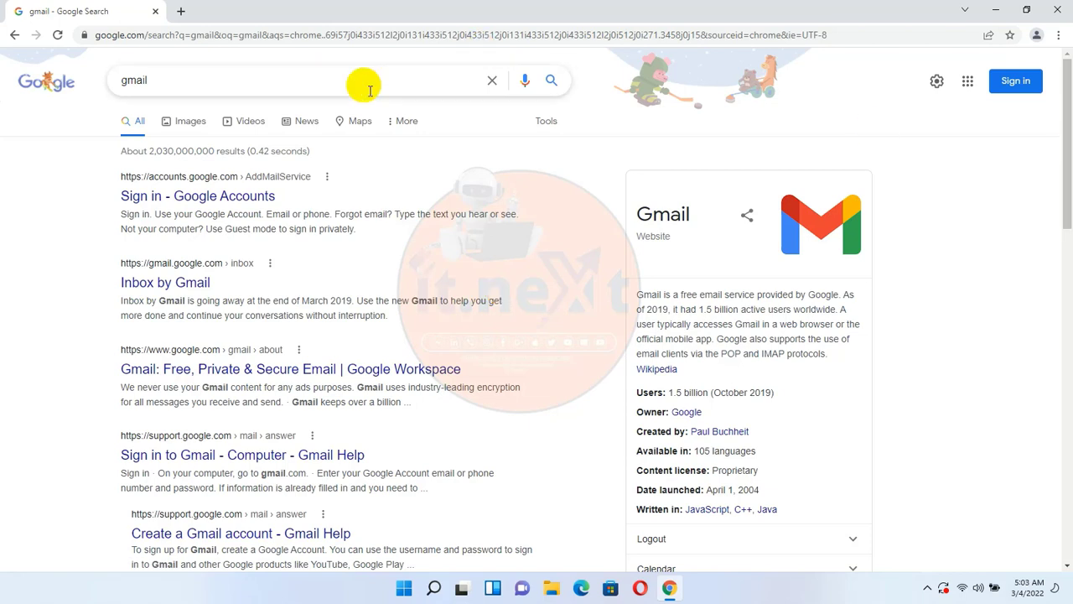
Step: Open the 'Sign in - Google Accounts' result and choose Create account
{"action": "left_click", "coordinate": [222, 199]}
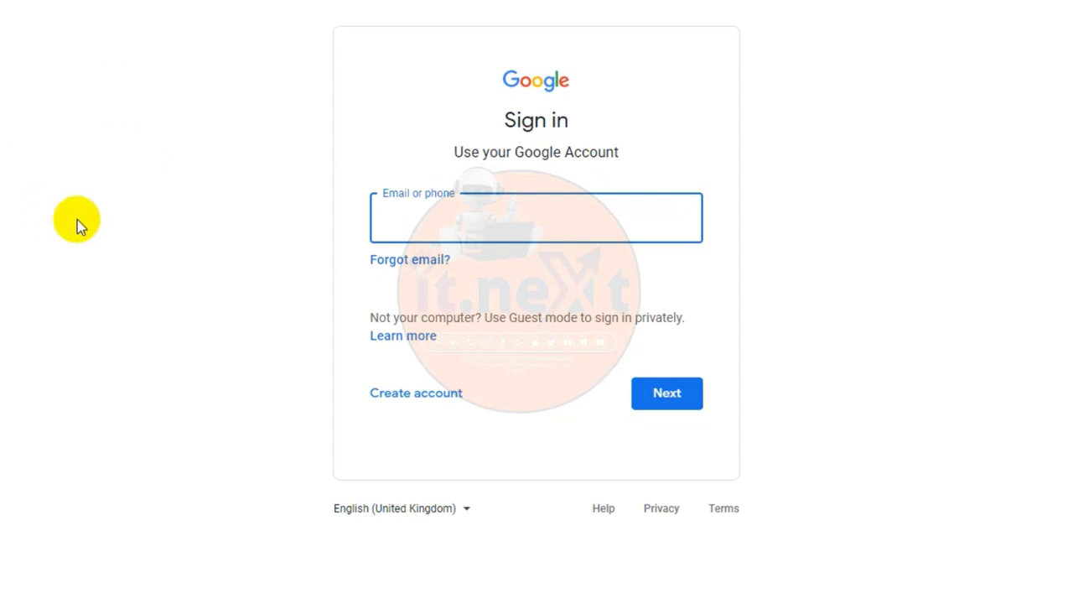
{"action": "left_click", "coordinate": [419, 394]}
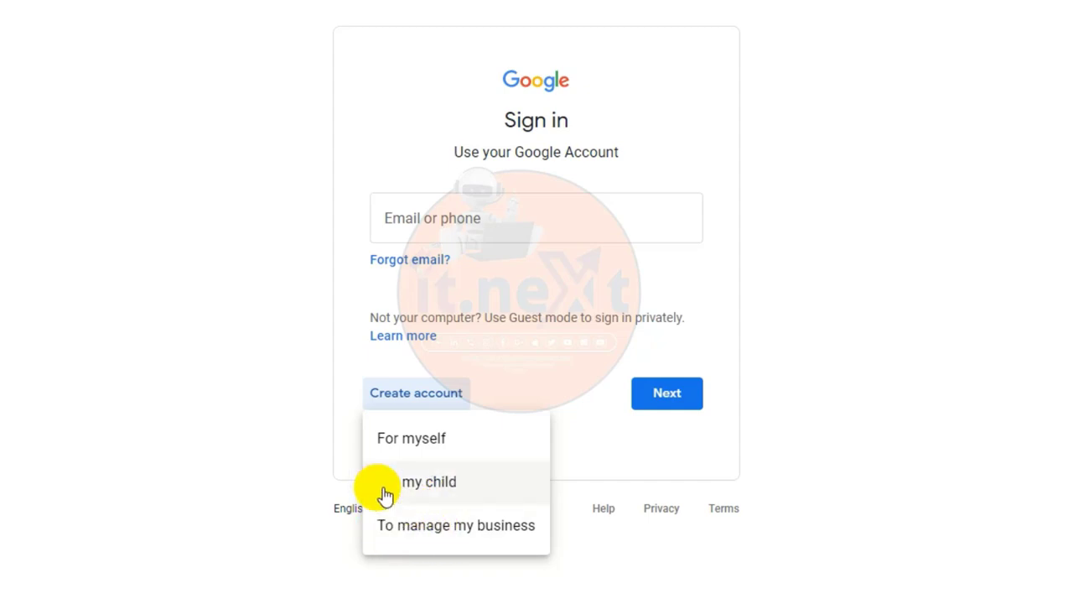
Step: Choose For myself and enter the account holder's first and last name
{"action": "left_click", "coordinate": [444, 444]}
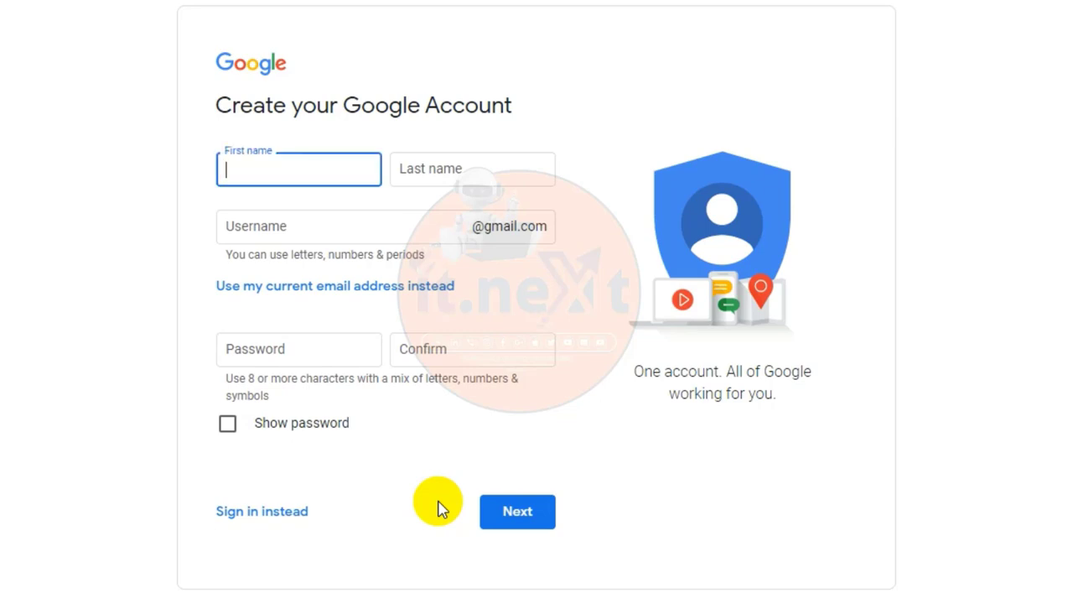
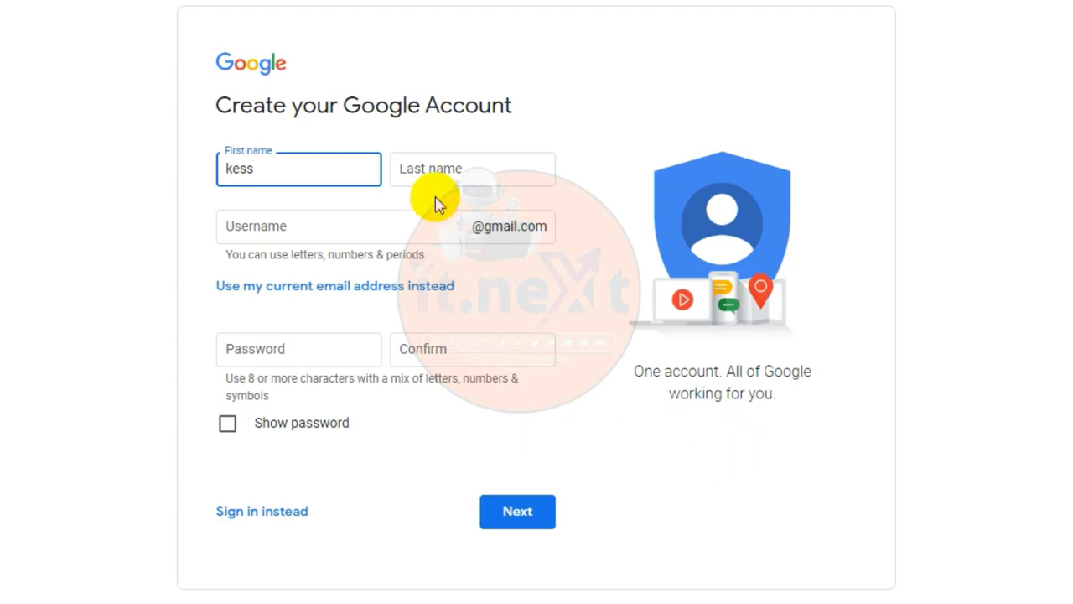
{"action": "left_click", "coordinate": [456, 174]}
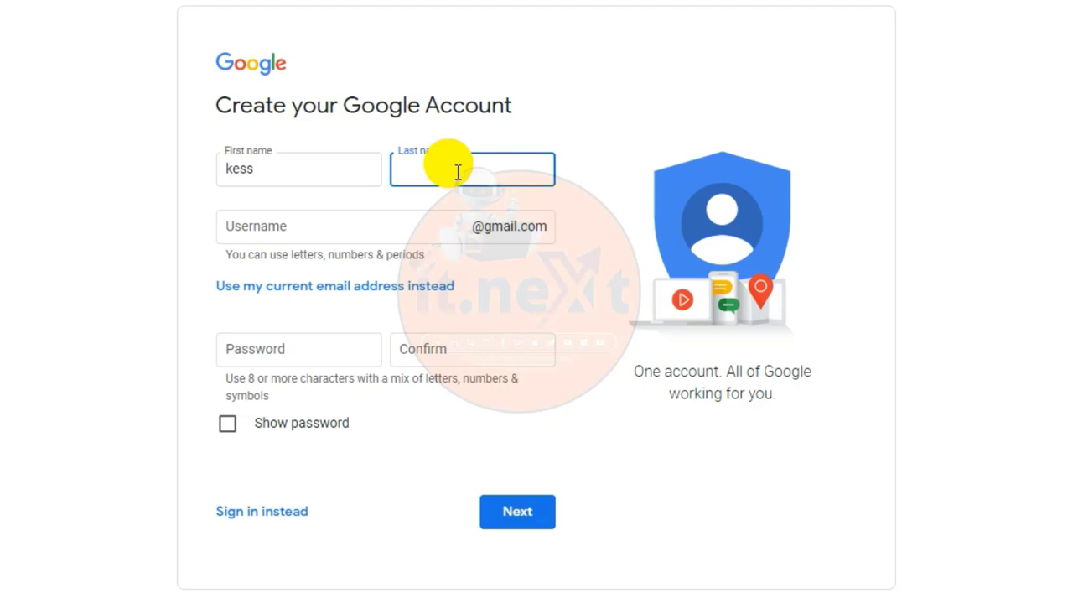
{"action": "type", "text": "b"}
{"action": "type", "text": "age"}
{"action": "key", "text": "BackSpace"}
{"action": "key", "text": "BackSpace"}
{"action": "key", "text": "BackSpace"}
{"action": "key", "text": "BackSpace"}
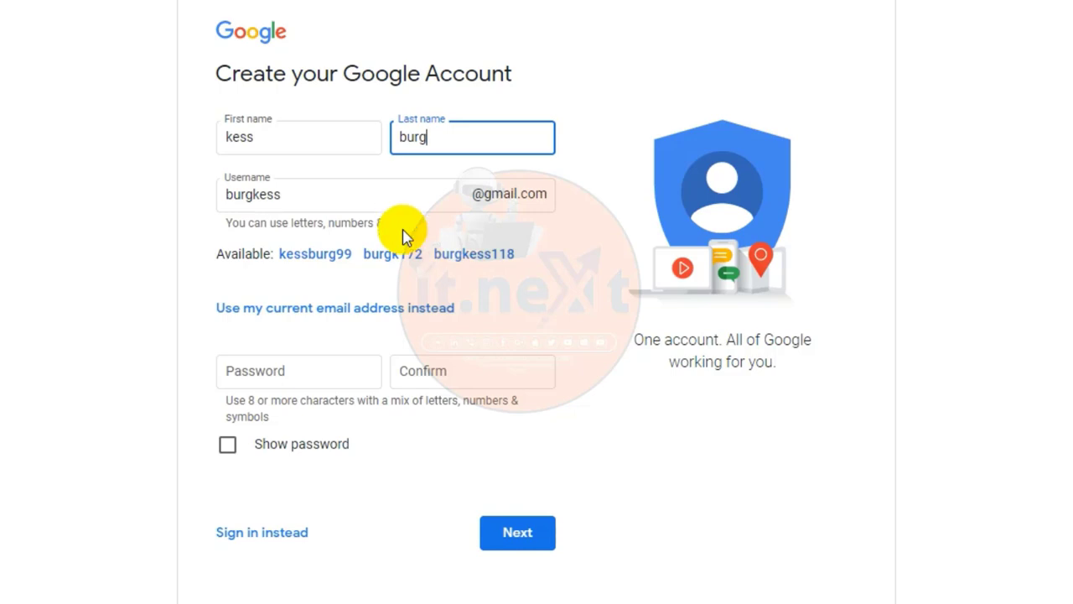
Step: Replace the suggested username with the chosen custom Gmail username
{"action": "left_click", "coordinate": [269, 182]}
{"action": "left_click_drag", "start_coordinate": [283, 187], "coordinate": [214, 193]}
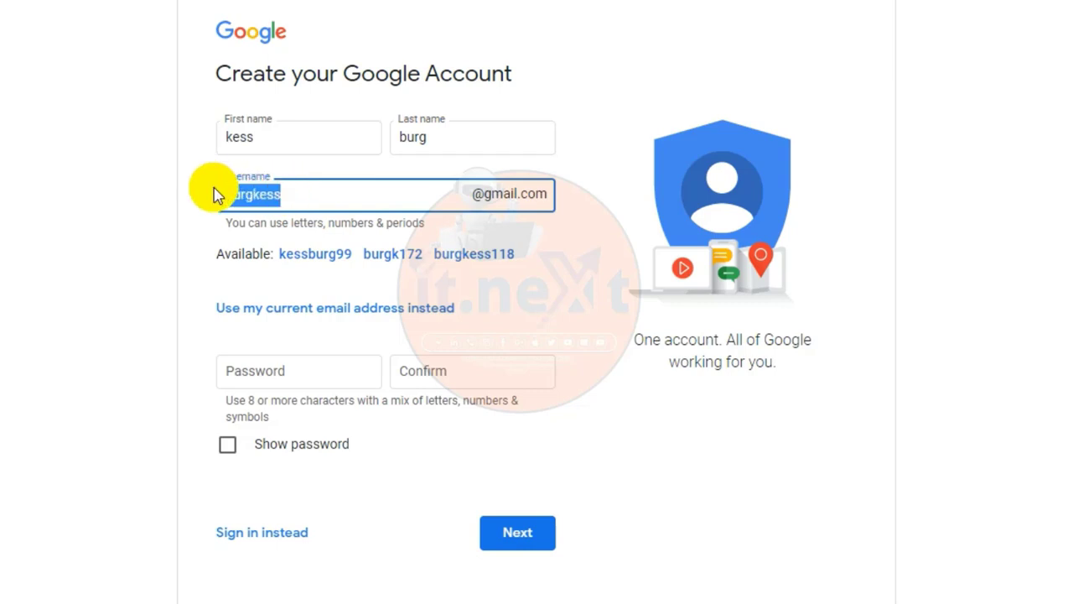
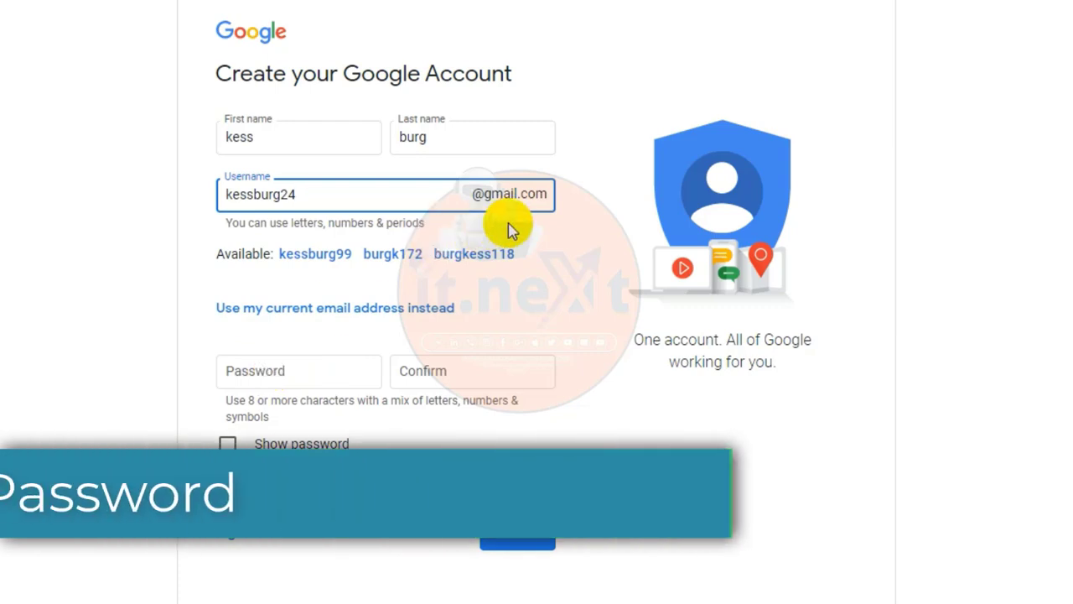
Step: Enter and confirm the account password, then submit the sign-up details
{"action": "left_click", "coordinate": [292, 364]}
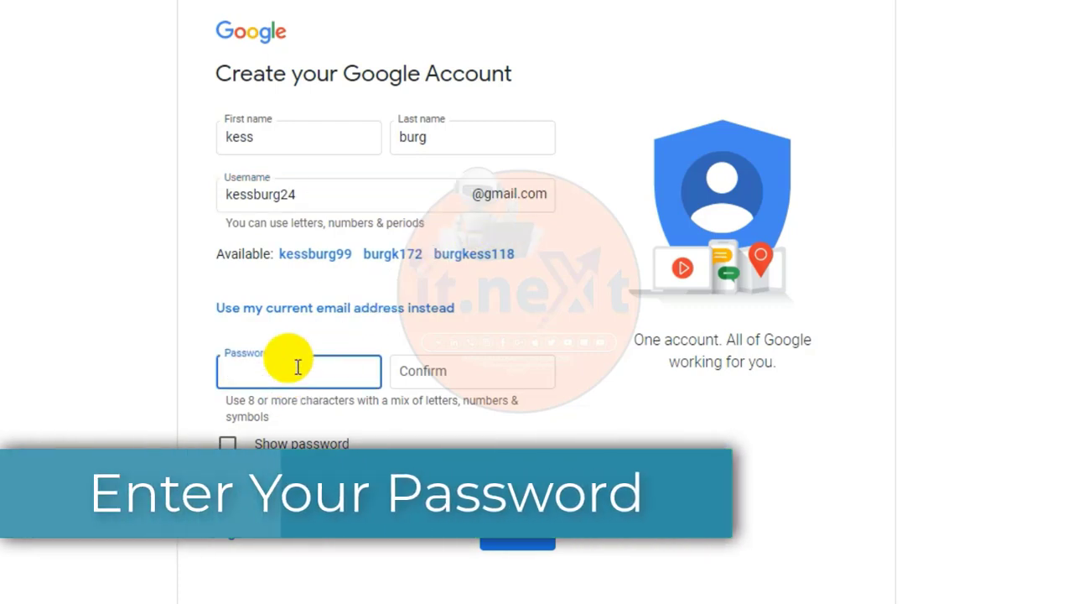
{"action": "type", "text": "•••••"}
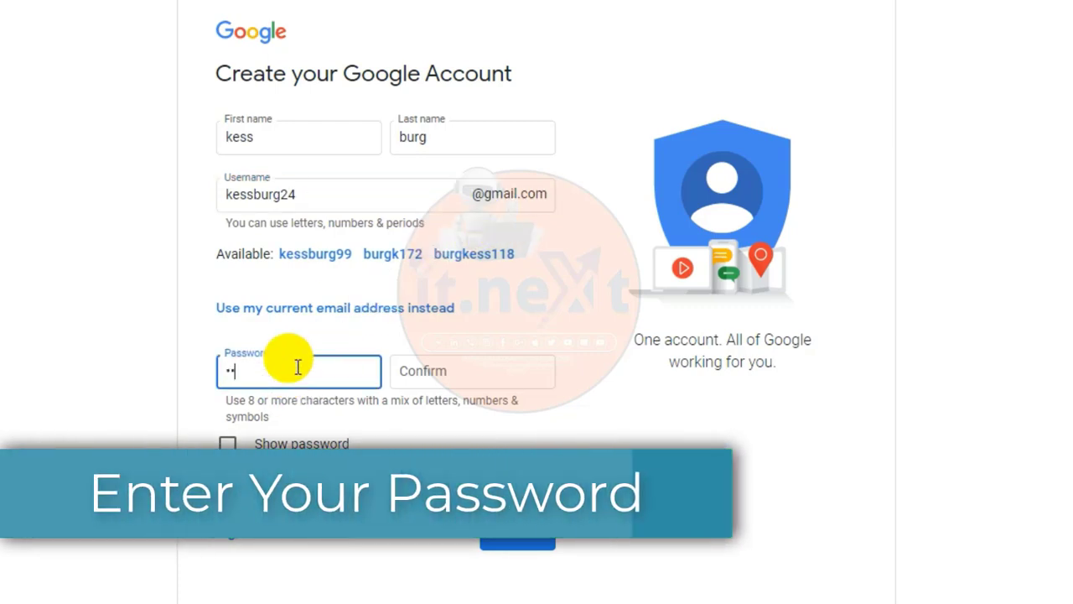
{"action": "type", "text": "•••••"}
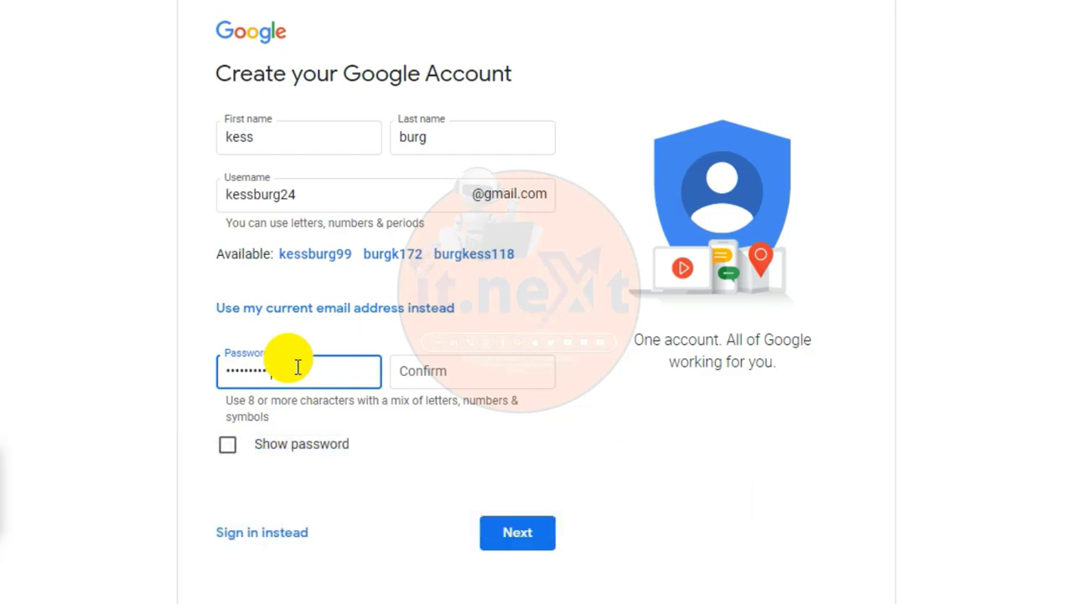
{"action": "left_click", "coordinate": [424, 378]}
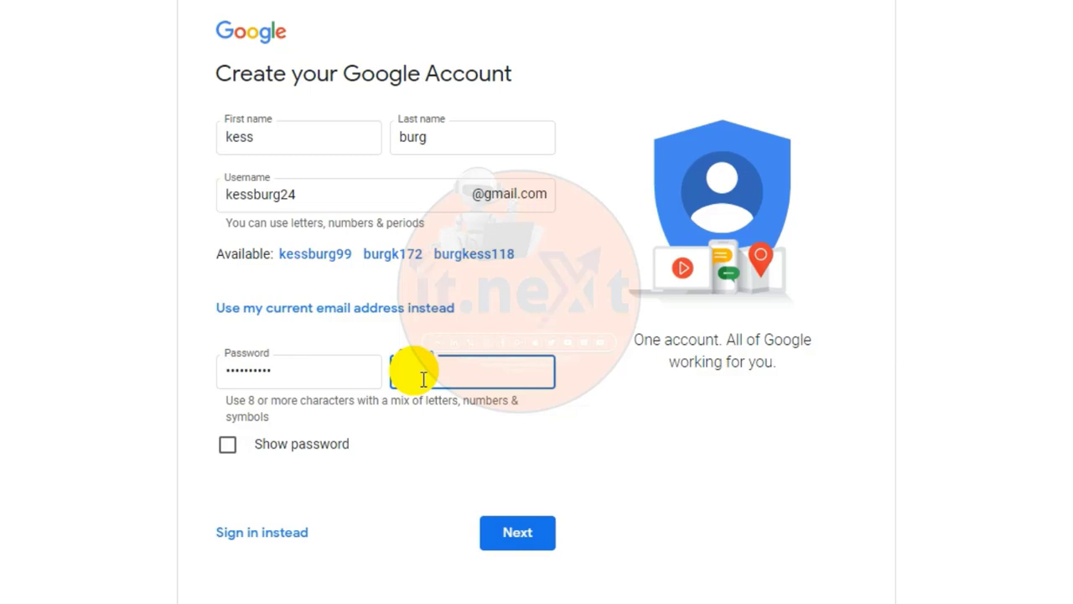
{"action": "type", "text": "••••••••••"}
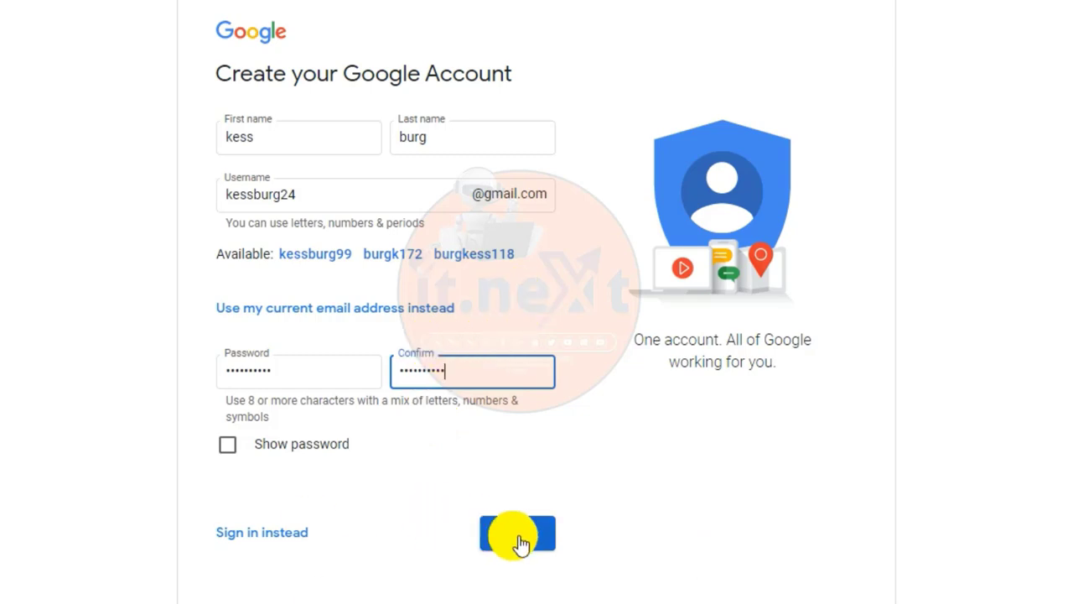
{"action": "left_click", "coordinate": [518, 535]}
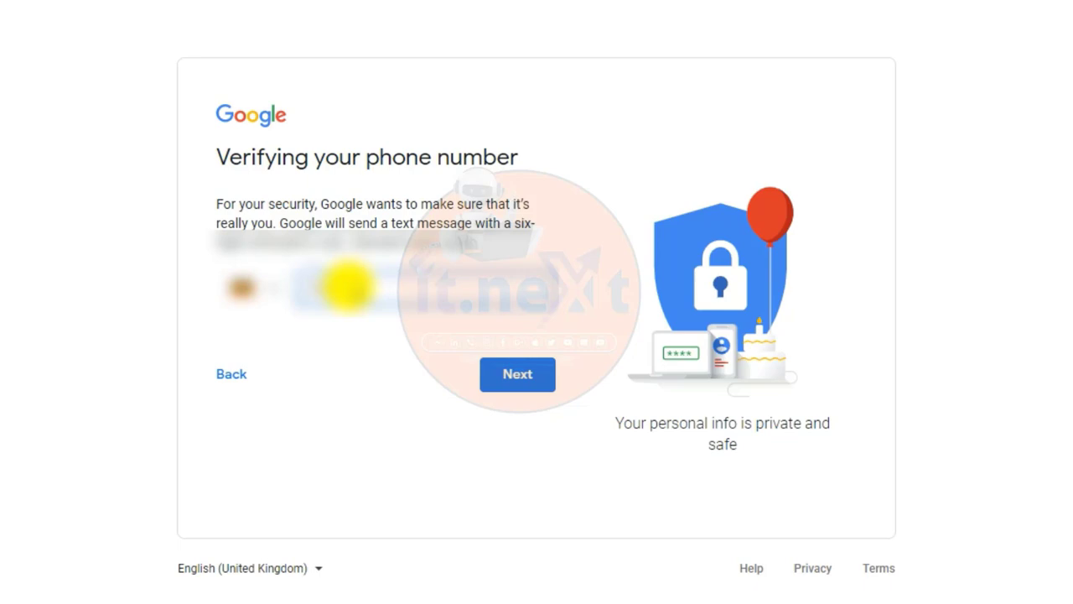
Step: Send the SMS code to the phone and enter the six-digit code to verify
{"action": "left_click", "coordinate": [516, 374]}
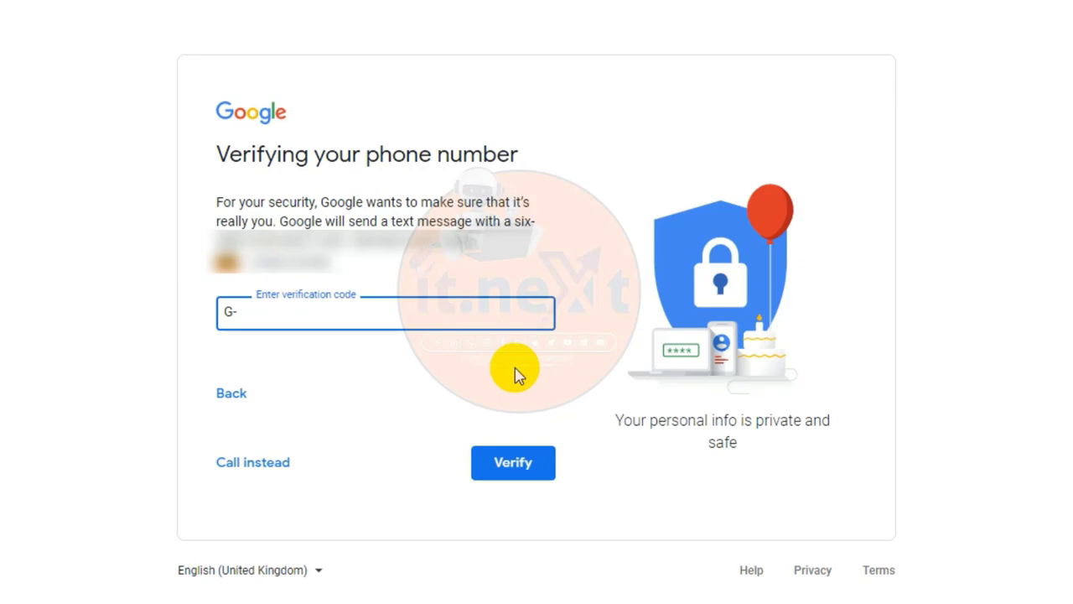
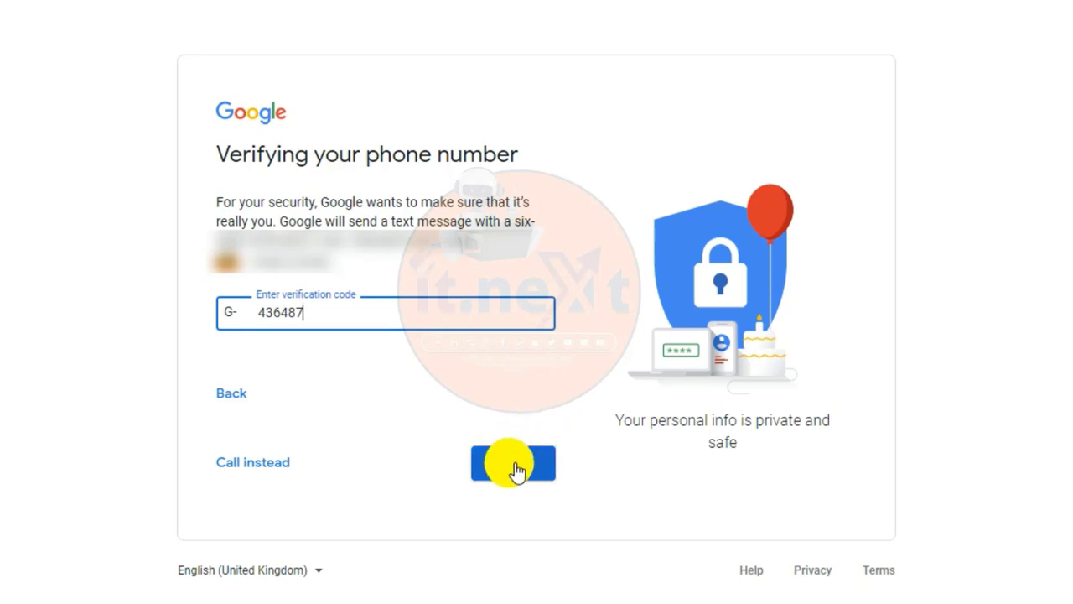
{"action": "left_click", "coordinate": [517, 472]}
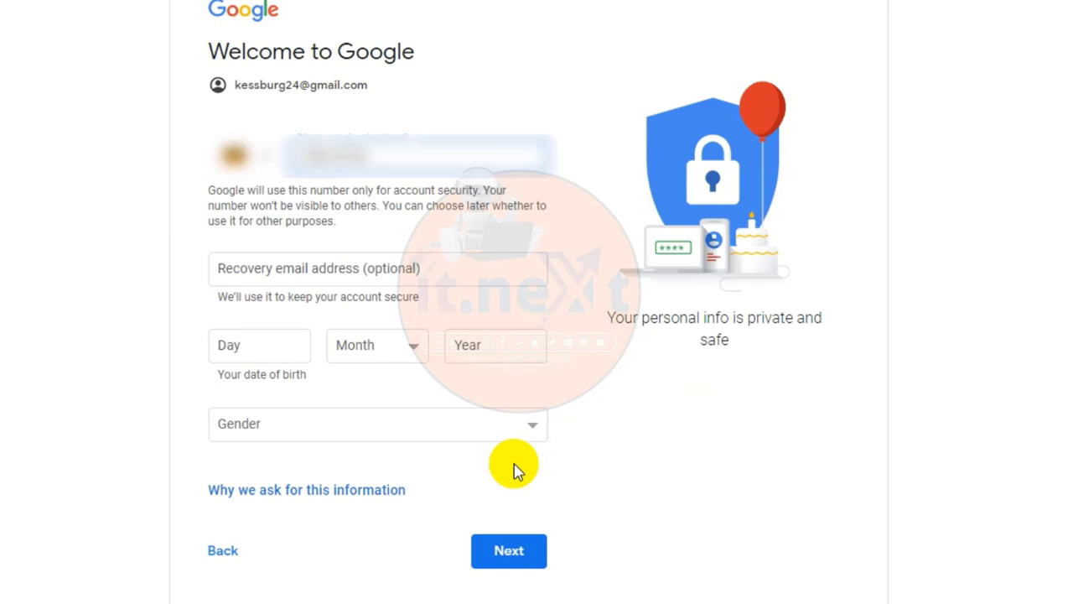
{"action": "left_click", "coordinate": [451, 267]}
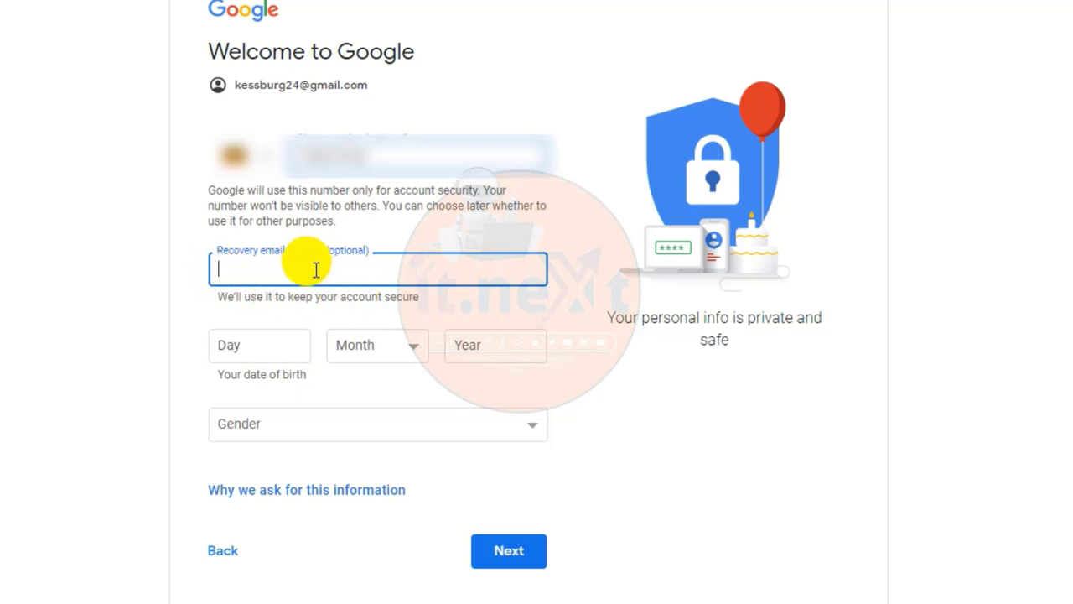
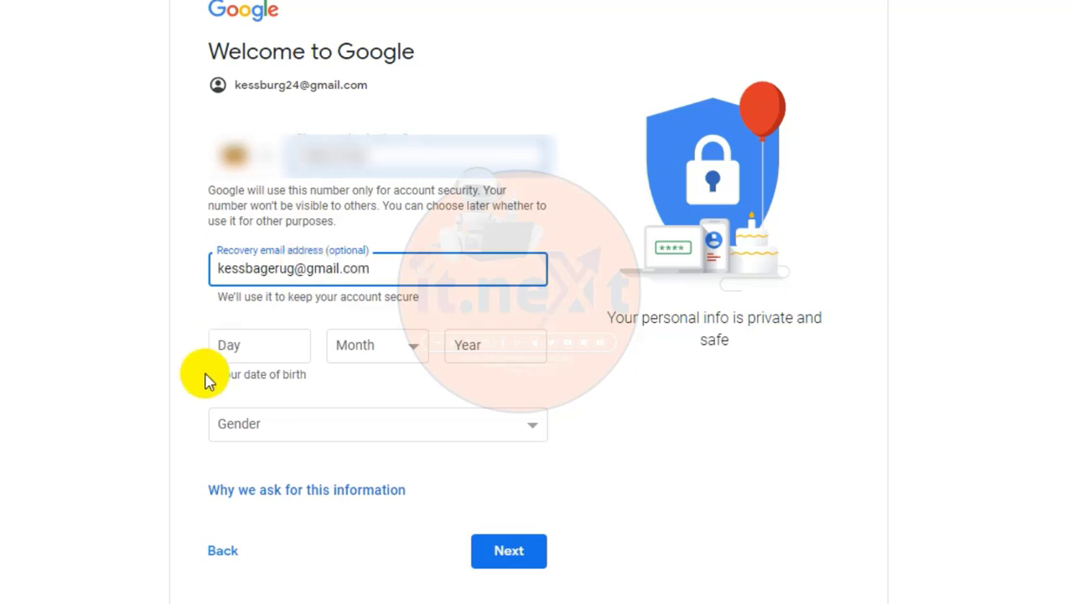
{"action": "left_click", "coordinate": [264, 347]}
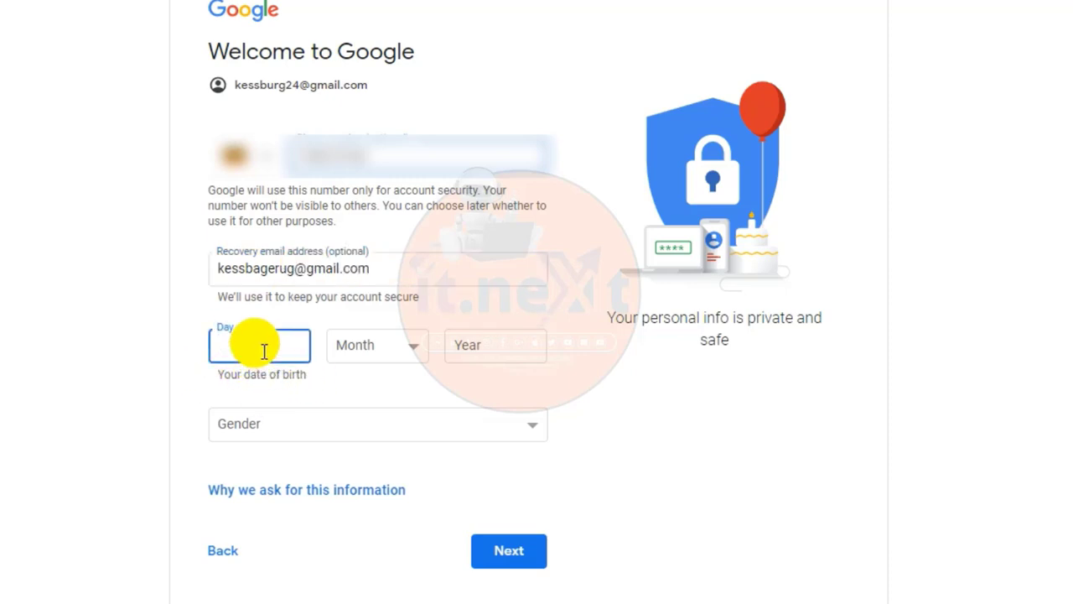
{"action": "type", "text": "14"}
{"action": "left_click", "coordinate": [355, 350]}
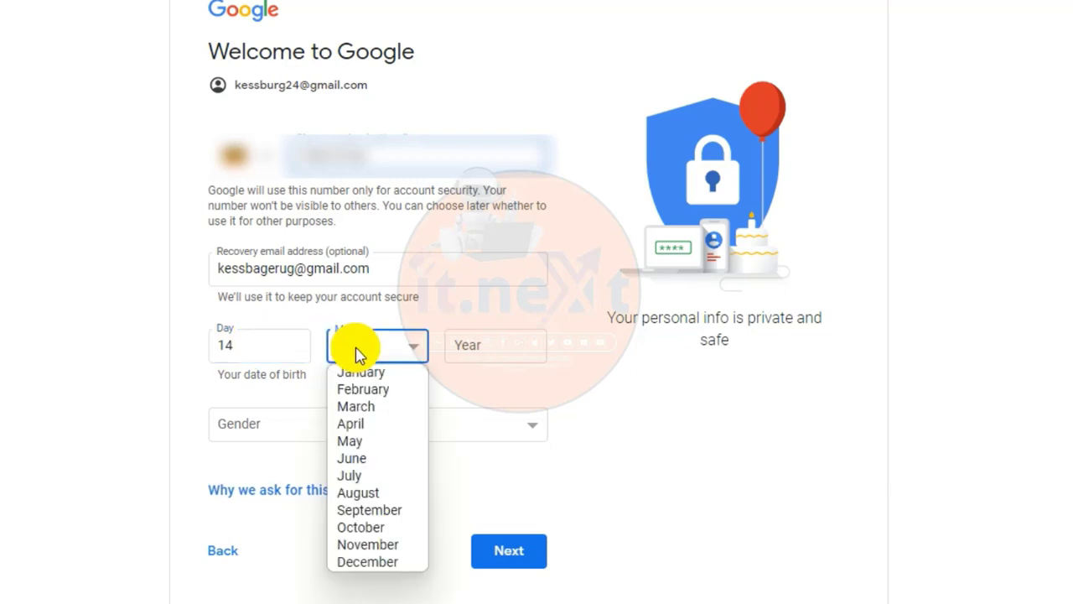
{"action": "left_click", "coordinate": [371, 476]}
{"action": "left_click", "coordinate": [482, 351]}
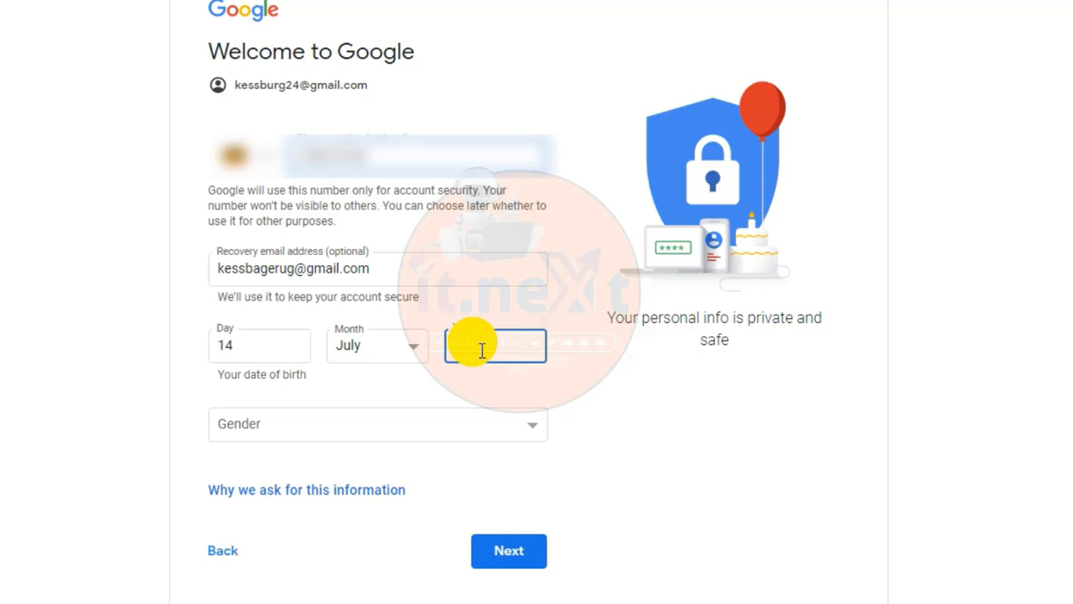
{"action": "type", "text": "1994"}
Step: Set gender to Male and submit the personal details
{"action": "left_click", "coordinate": [443, 424]}
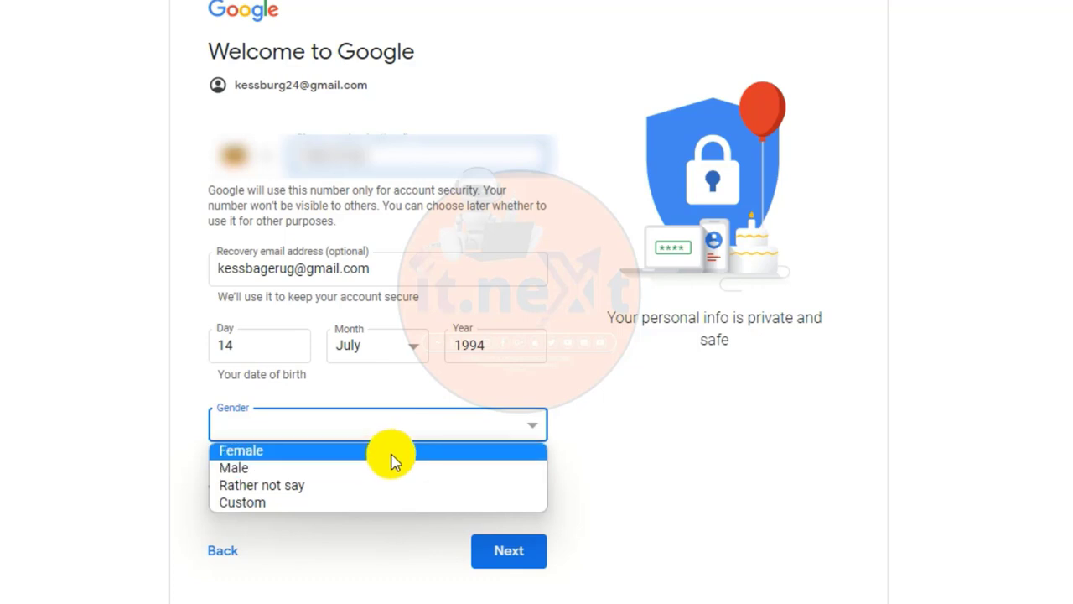
{"action": "left_click", "coordinate": [390, 480]}
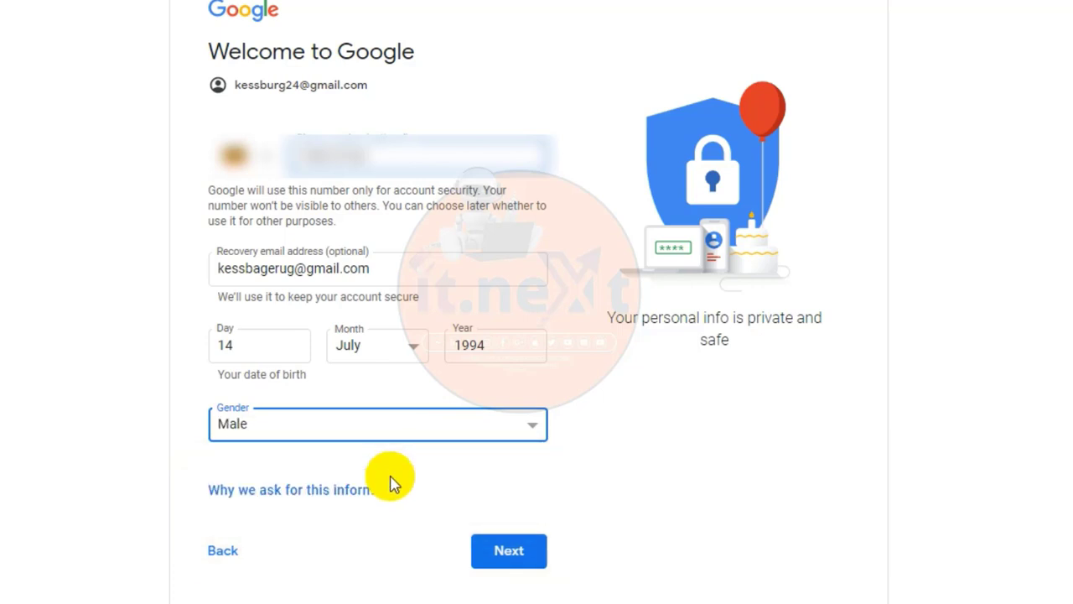
{"action": "left_click", "coordinate": [505, 553]}
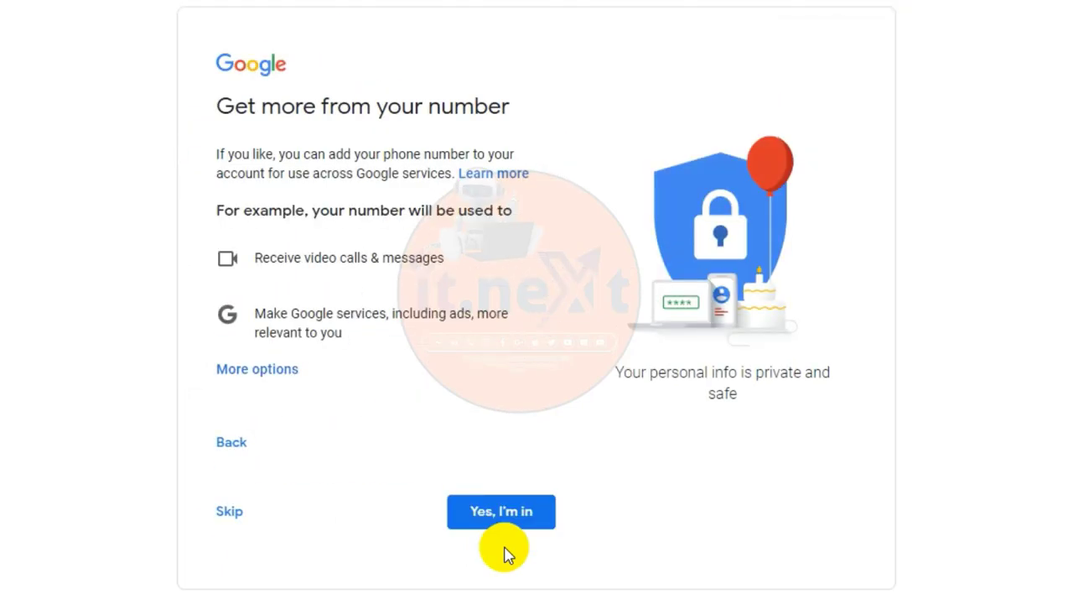
Step: Agree to add the phone number with 'Yes, I'm in' and scroll through the Privacy and Terms page
{"action": "left_click", "coordinate": [499, 513]}
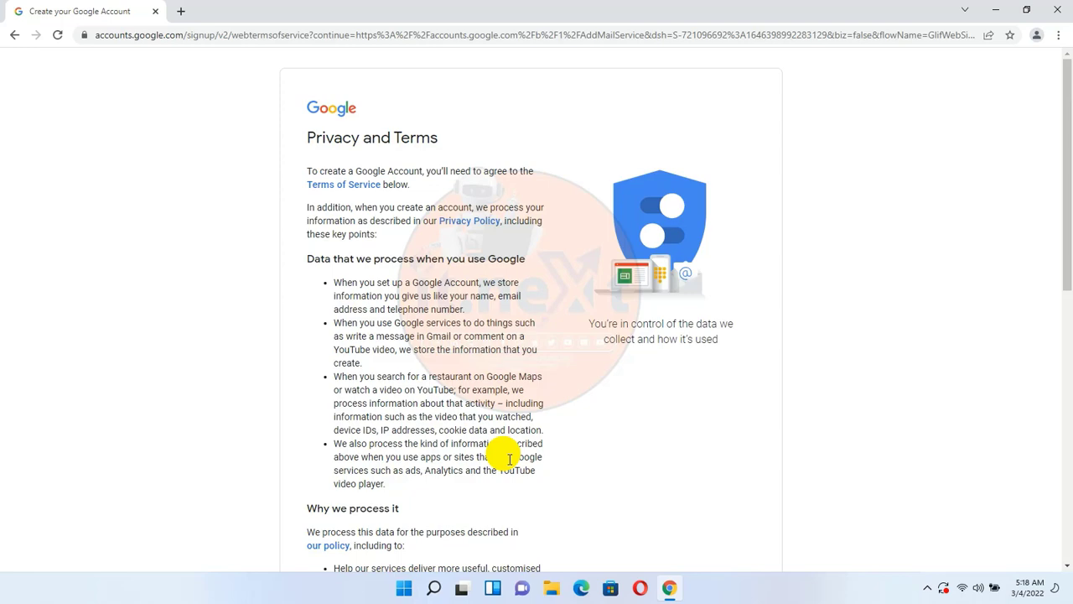
{"action": "scroll", "coordinate": [1062, 355], "scroll_direction": "down", "scroll_amount": 6}
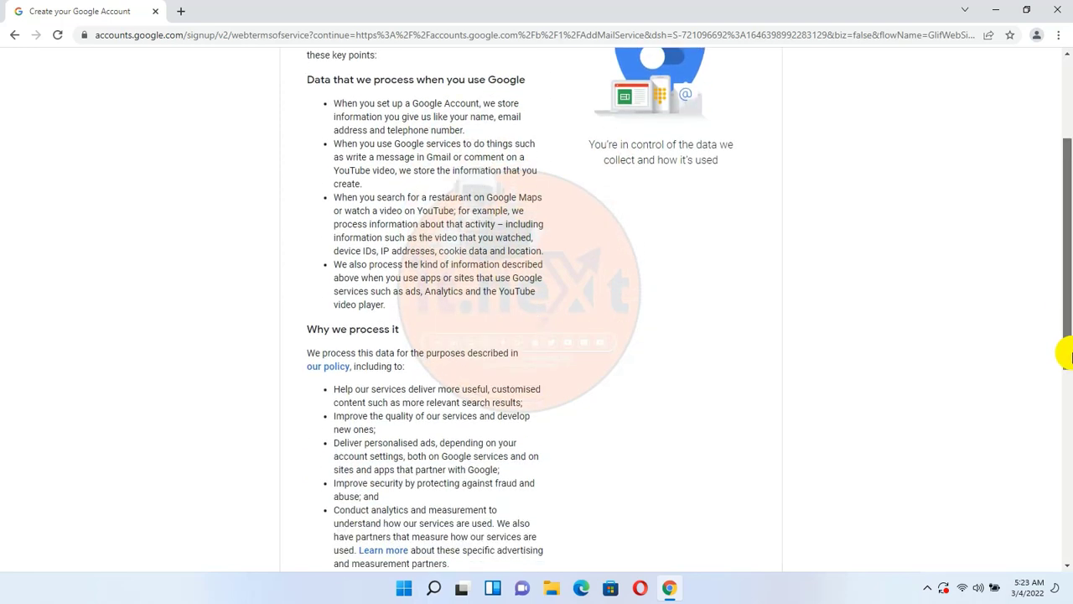
{"action": "left_click_drag", "start_coordinate": [1065, 493], "coordinate": [1063, 591]}
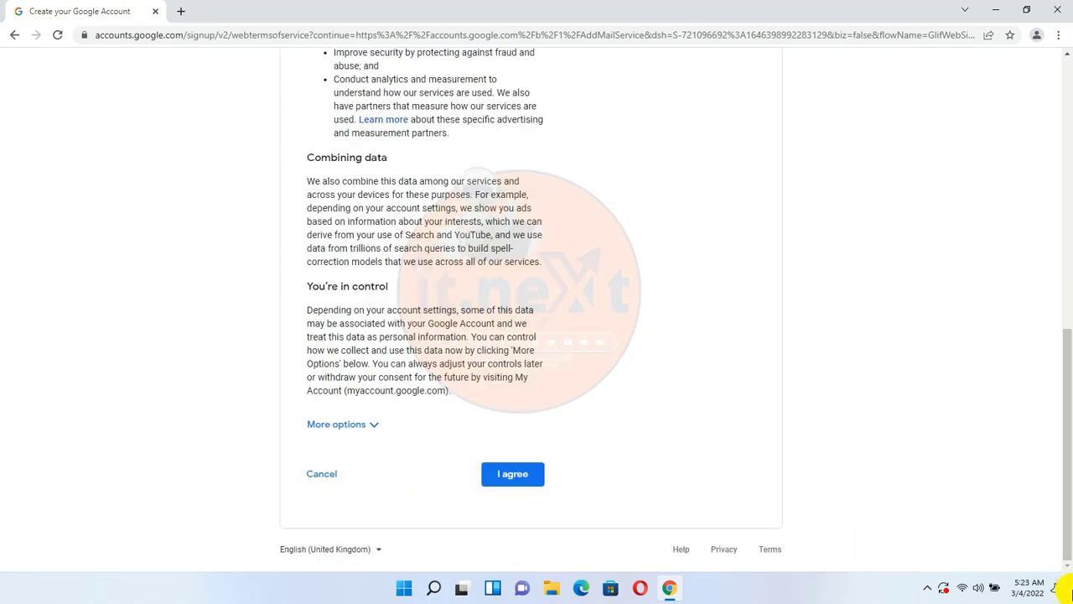